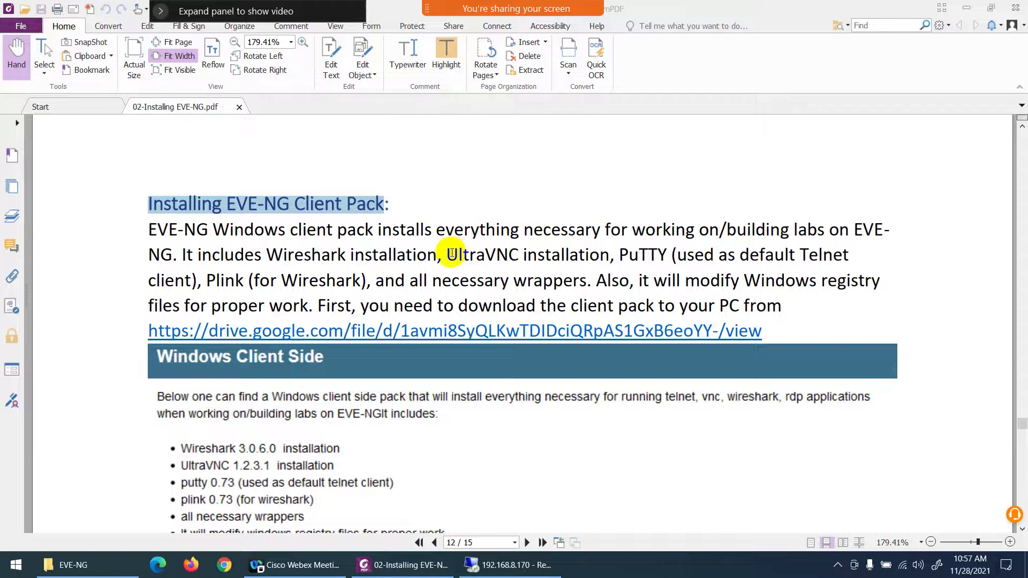
- Review the PDF guide's section on installing the EVE-NG Client Pack, including its included tools, download link and installer instructions
left_click_drag(452, 254, 668, 256)
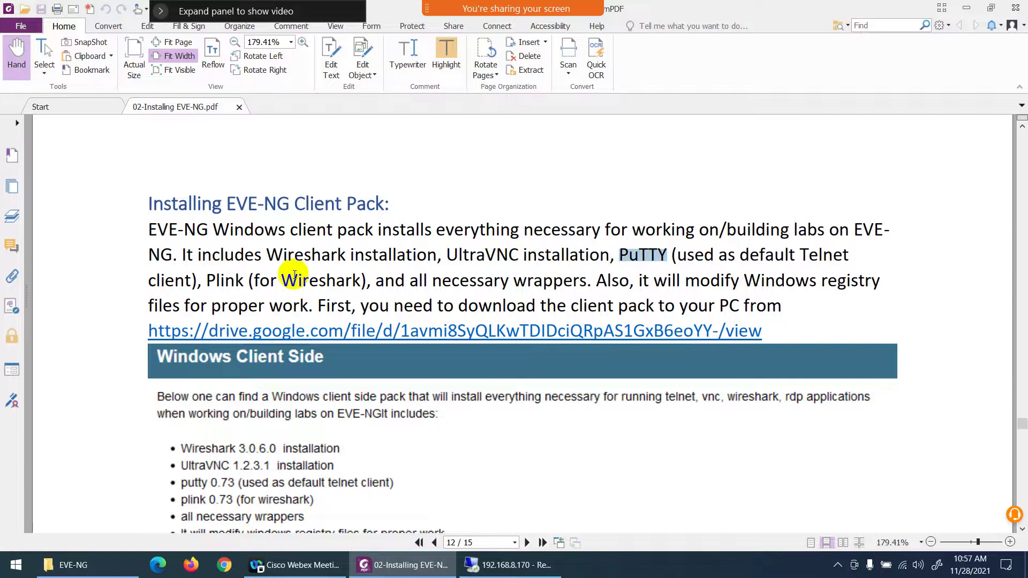
left_click_drag(280, 280, 319, 280)
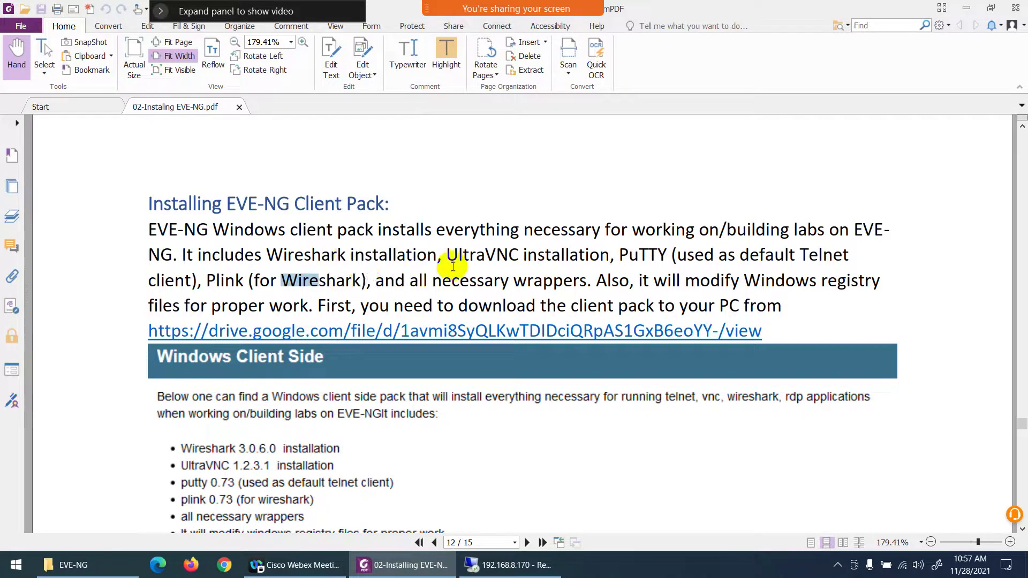
scroll(500, 316, "down", 2)
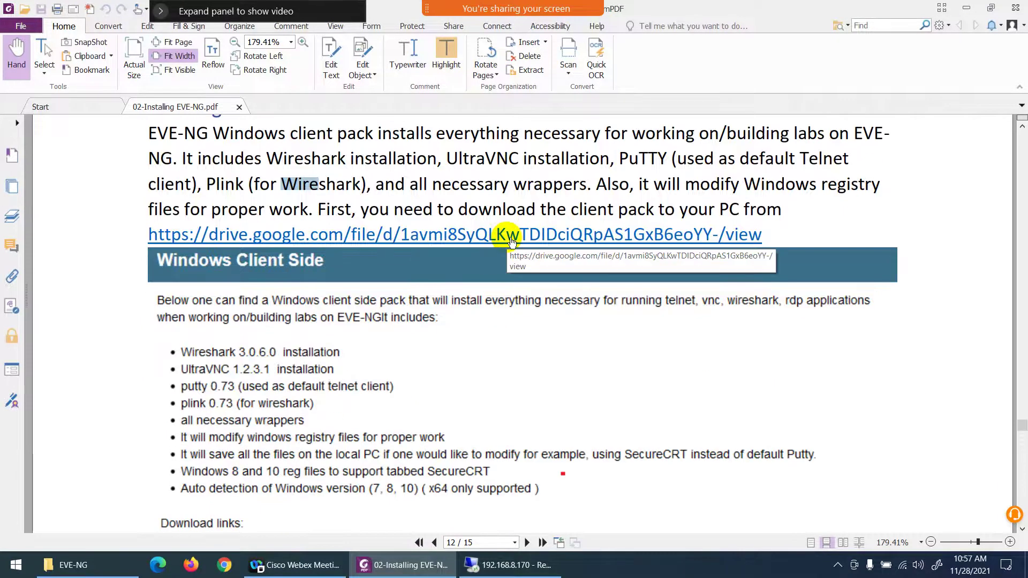
scroll(360, 333, "down", 2)
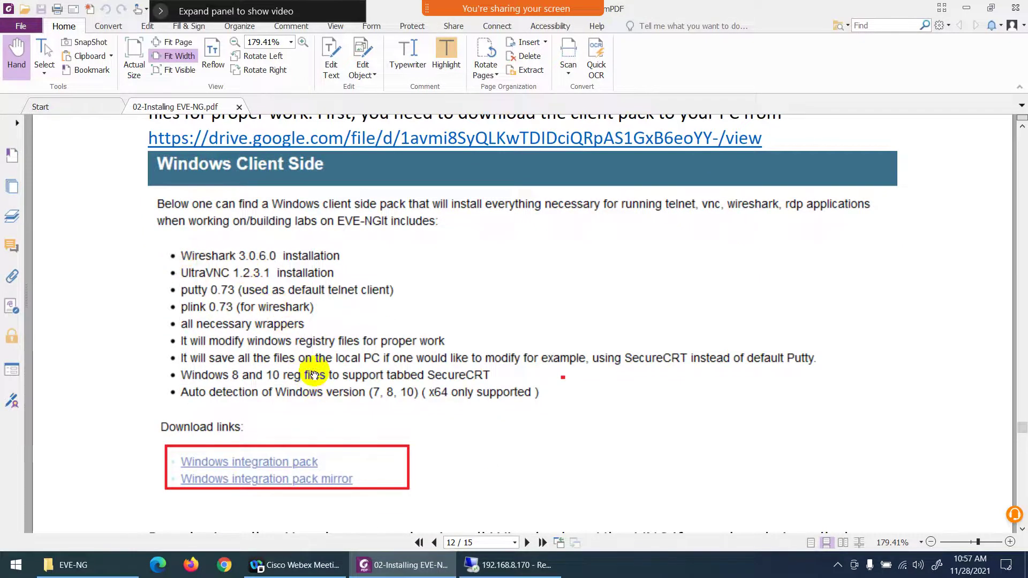
scroll(314, 375, "down", 8)
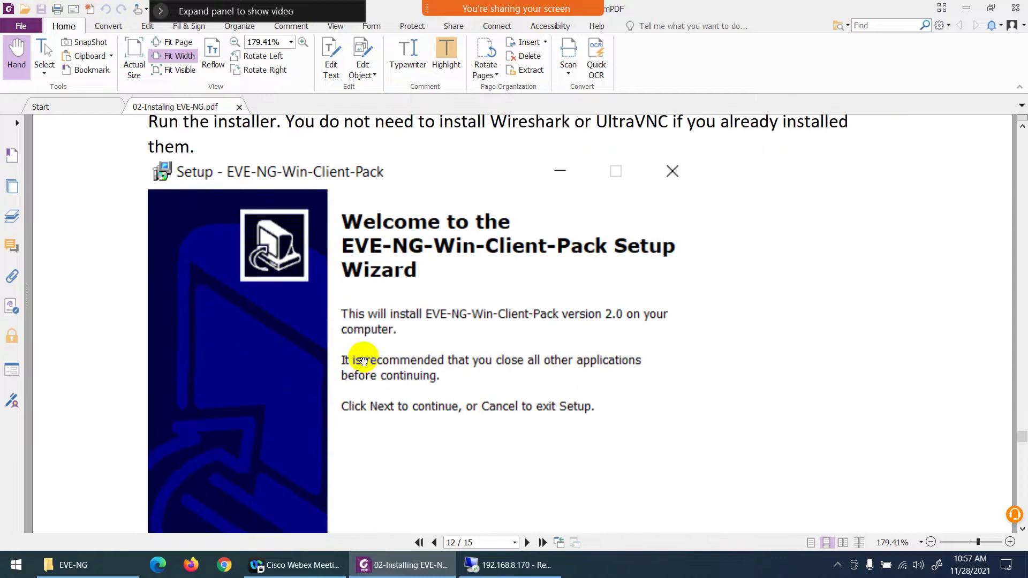
scroll(375, 385, "down", 3)
- Switch to the remote desktop 192.168.8.170 and launch EVE-NG-Win-Client-Pack-2.0.exe from the LAB-Files folder, allowing it to make changes
left_click(484, 565)
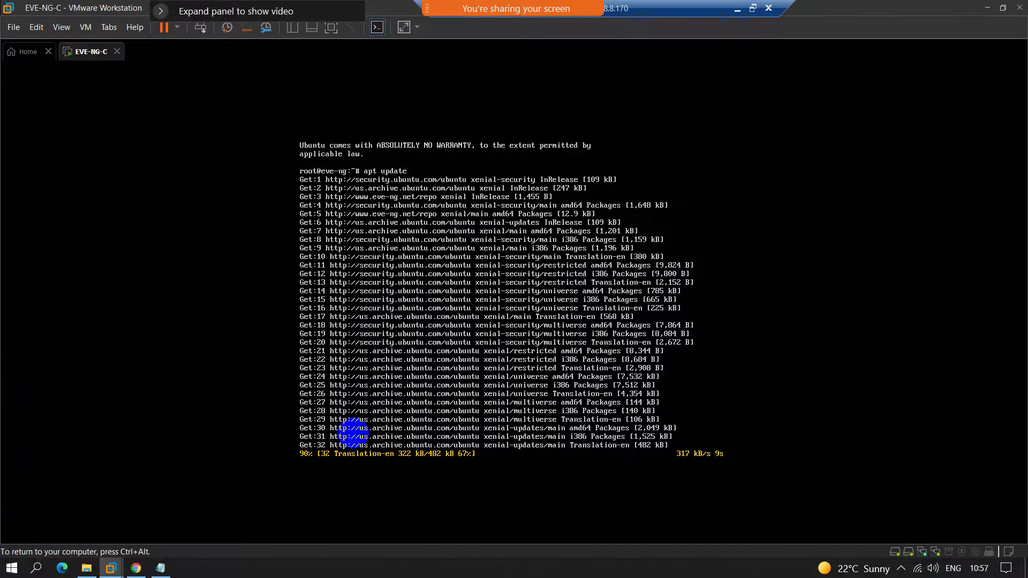
left_click(987, 10)
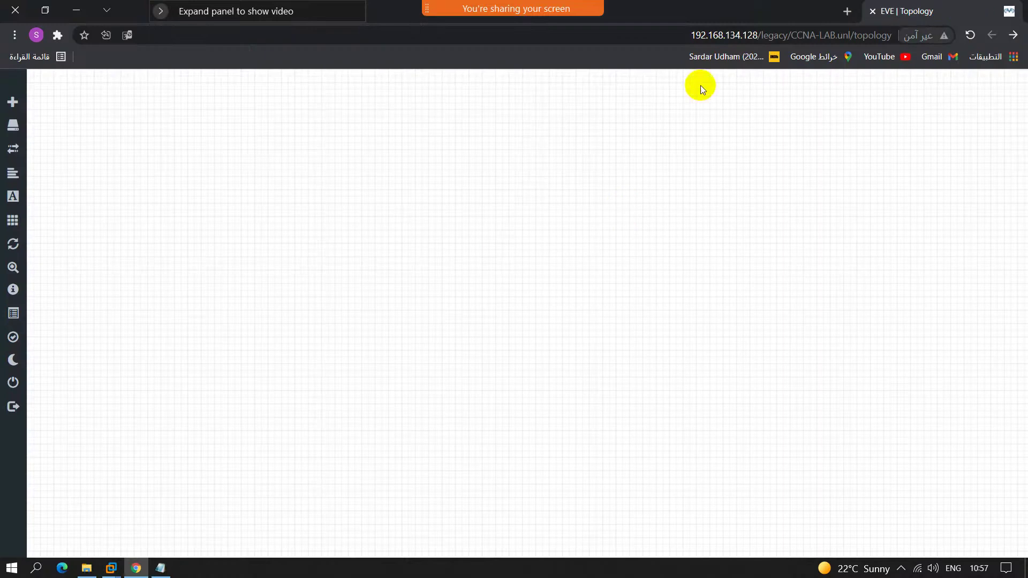
left_click(86, 568)
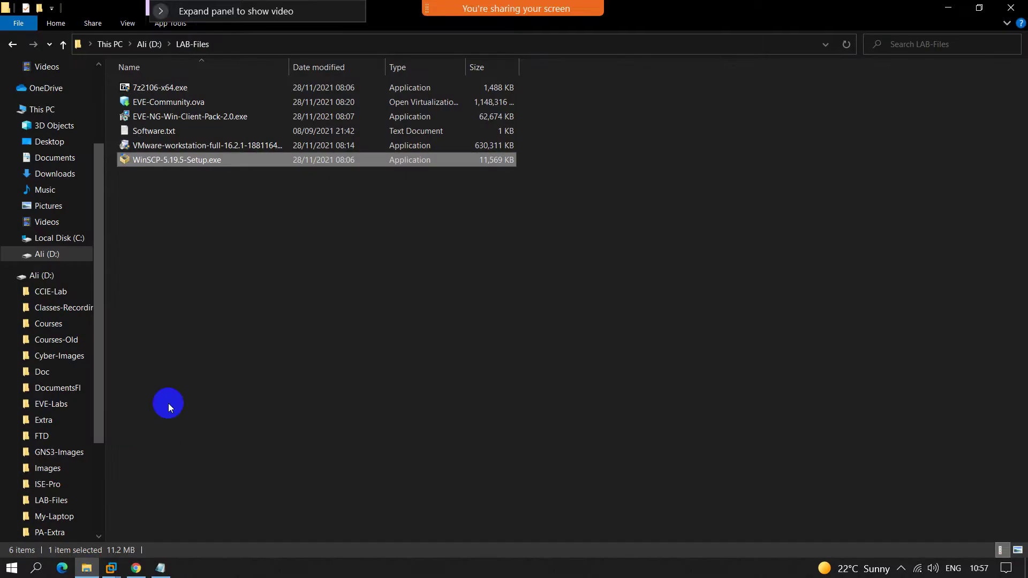
double_click(206, 119)
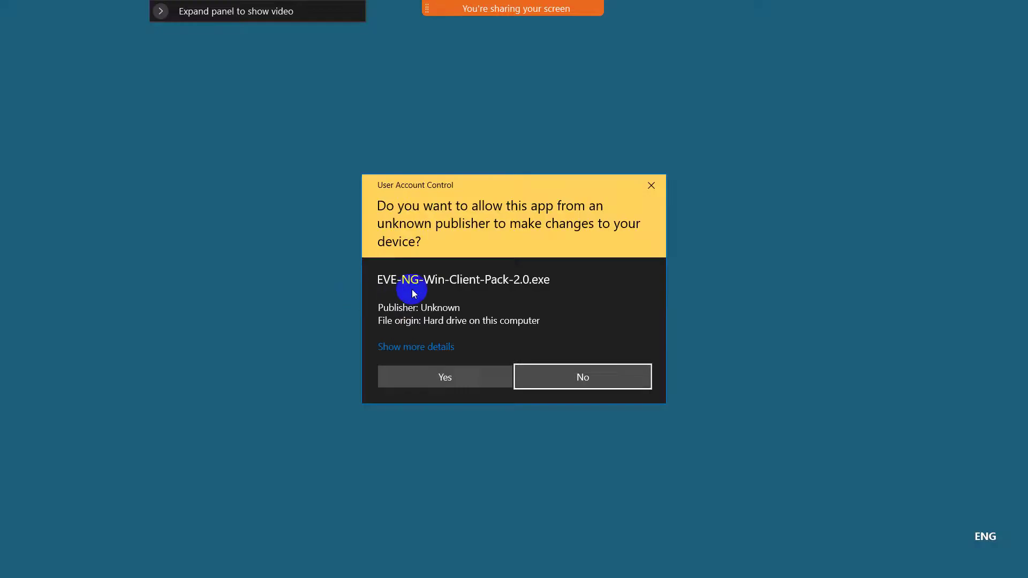
left_click(429, 375)
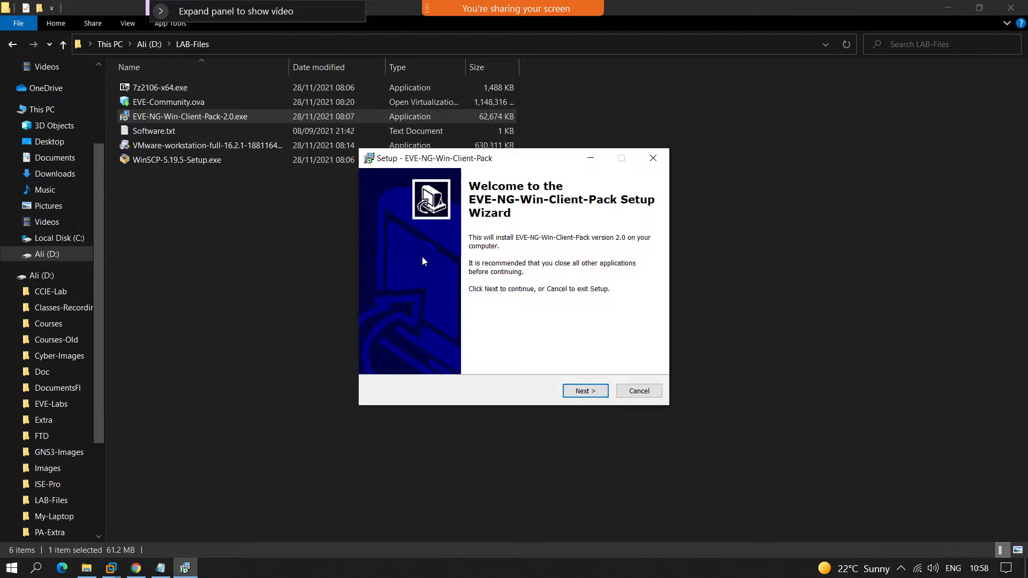
- Proceed through the EVE-NG client pack setup, keeping both Wireshark 3.0.6 and UltraVNC 1.2.3 selected for installation
left_click(584, 391)
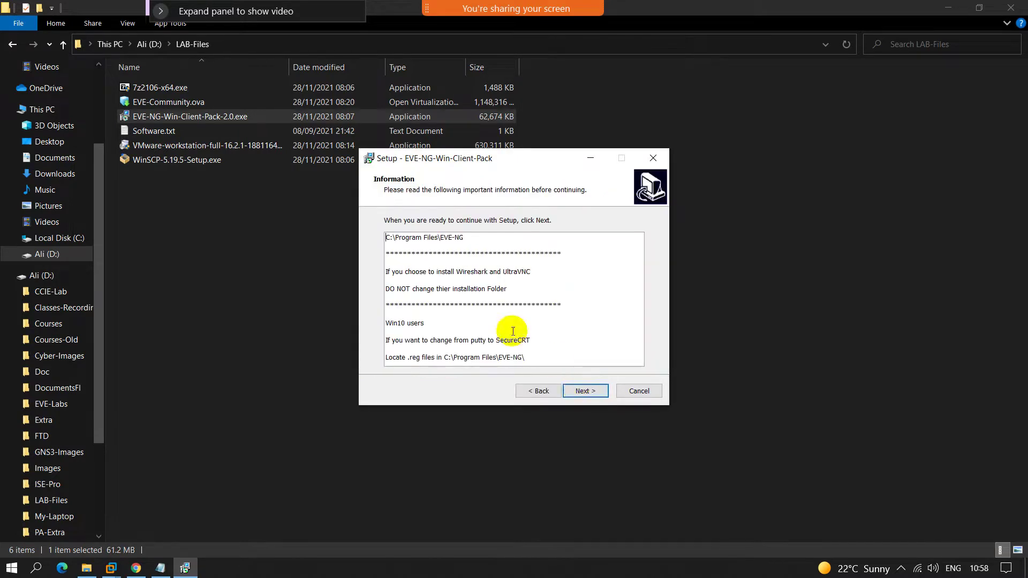
left_click(583, 392)
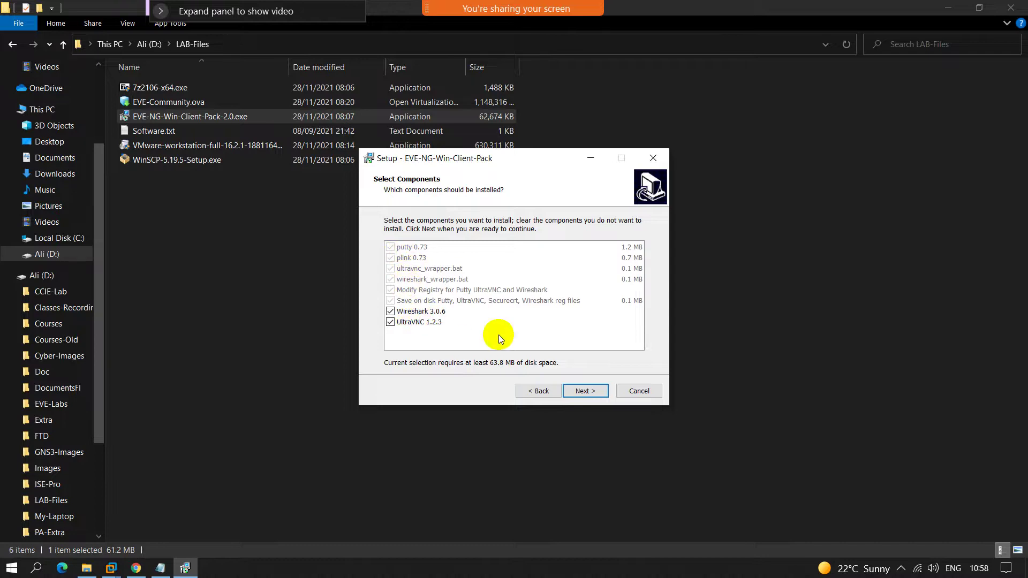
left_click(584, 391)
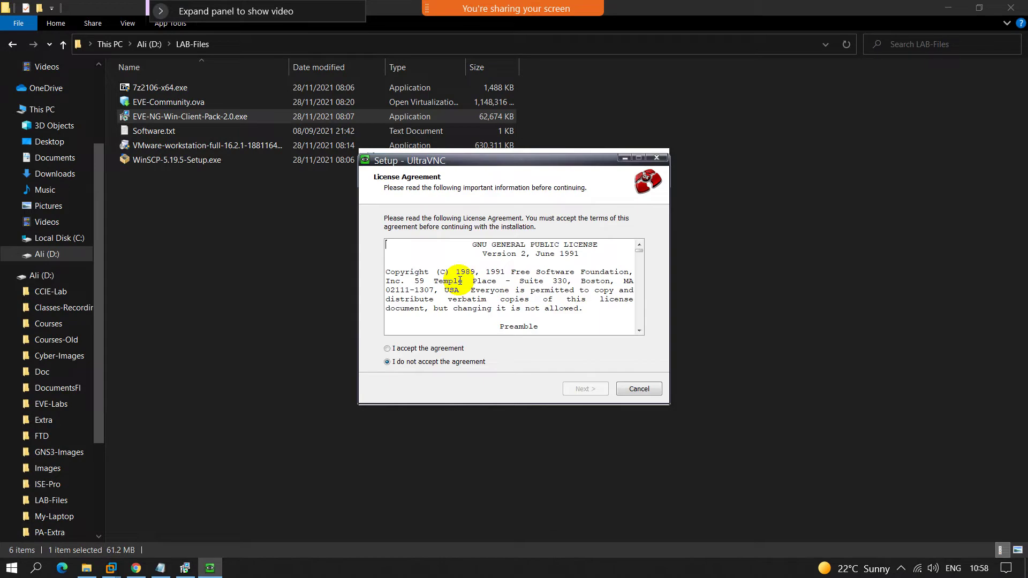
- Accept the UltraVNC licence agreement and install it as a full installation with no additional tasks selected
left_click(428, 349)
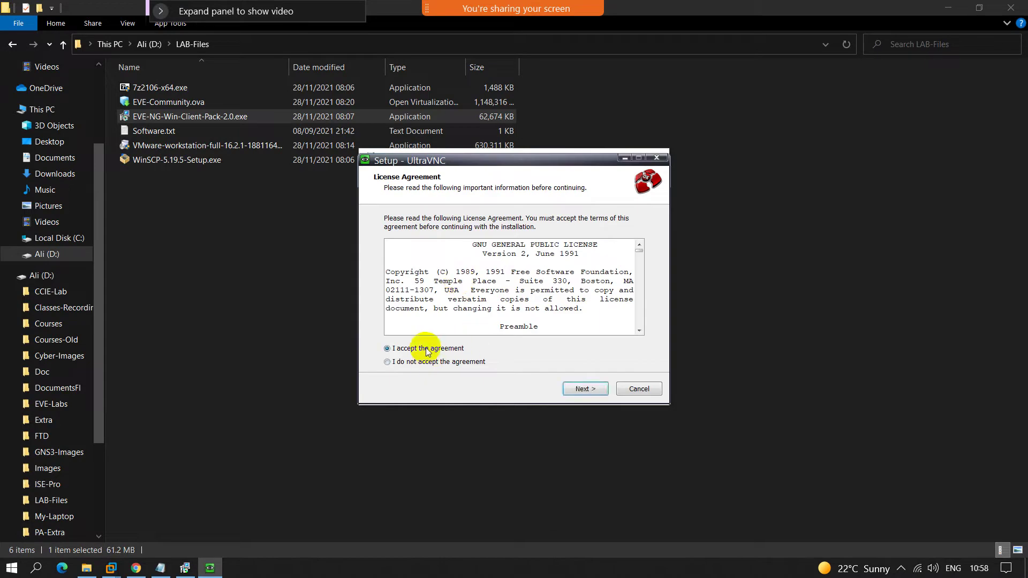
left_click(578, 390)
left_click(577, 387)
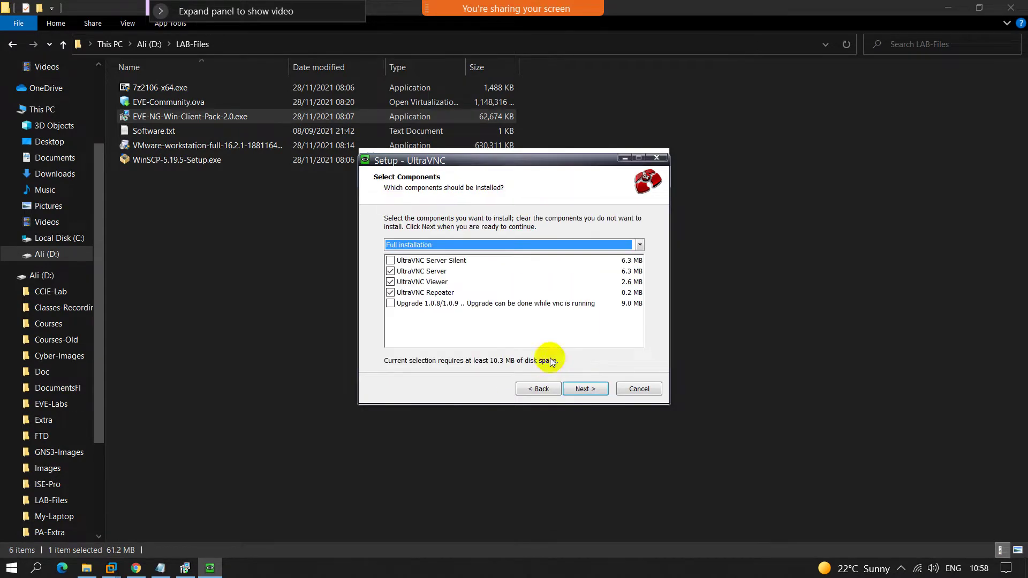
left_click(586, 389)
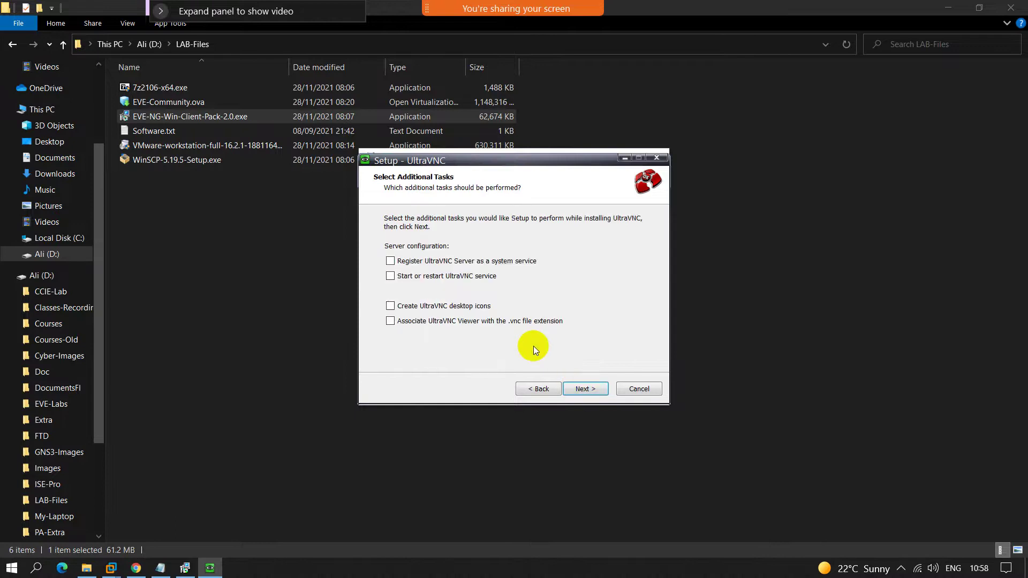
left_click(590, 390)
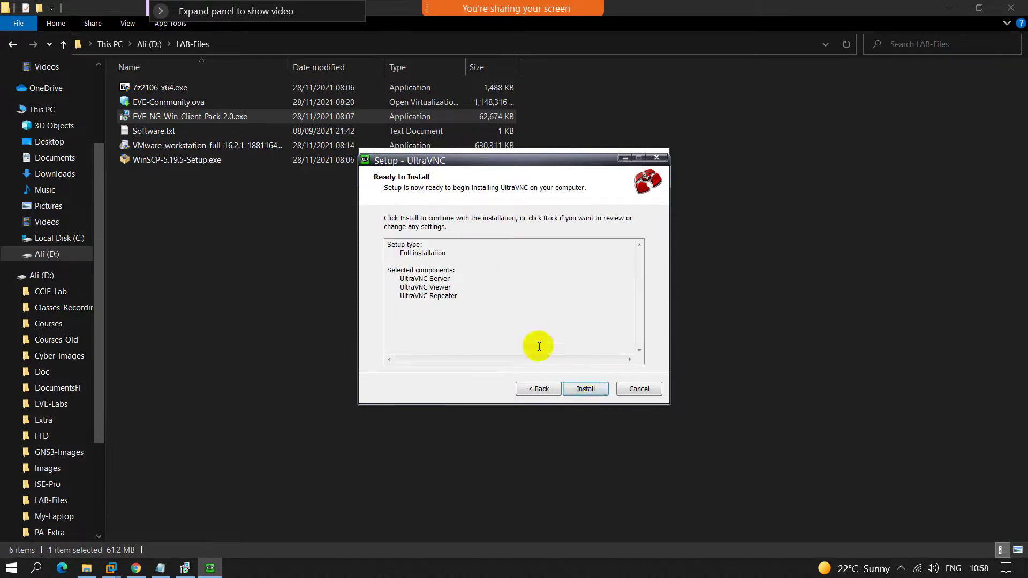
left_click(584, 389)
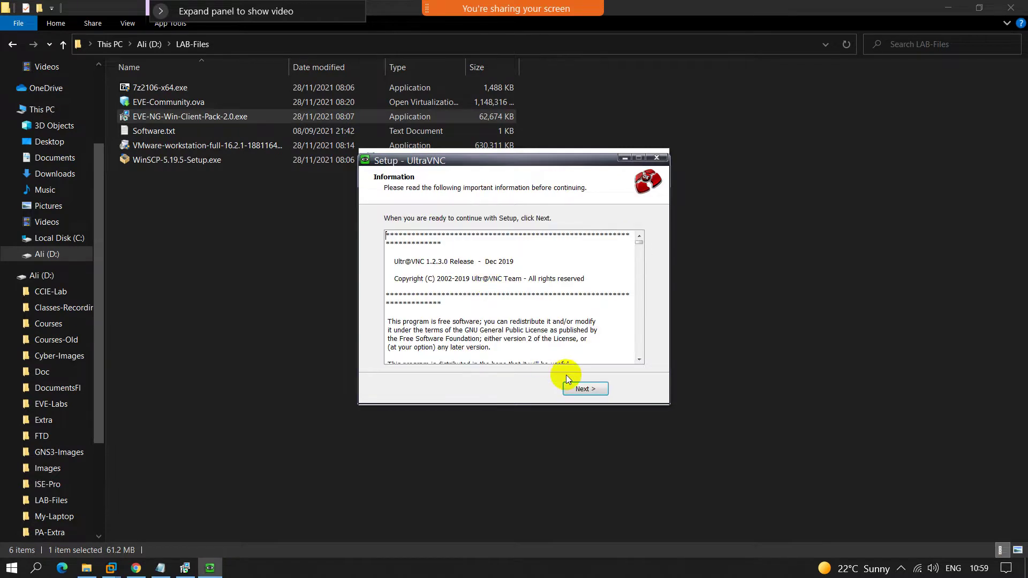
- Finish the UltraVNC setup with the option to show latest versions turned off
left_click(585, 390)
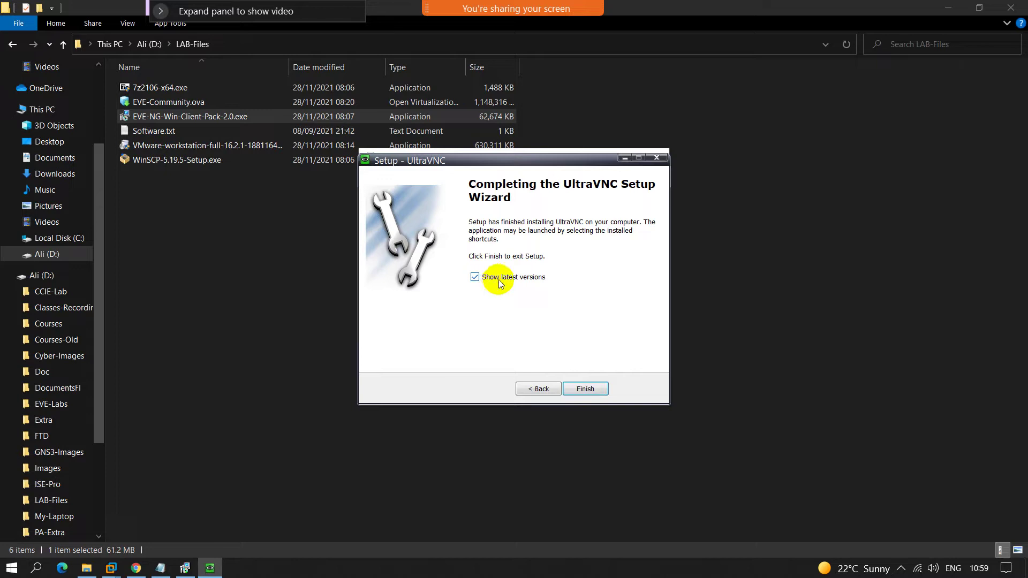
left_click(475, 278)
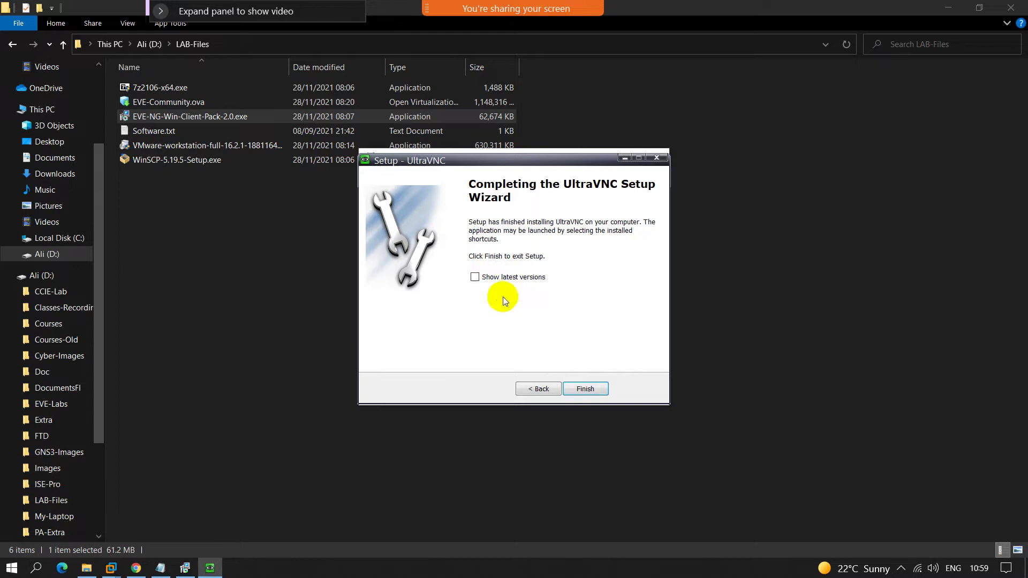
left_click(585, 390)
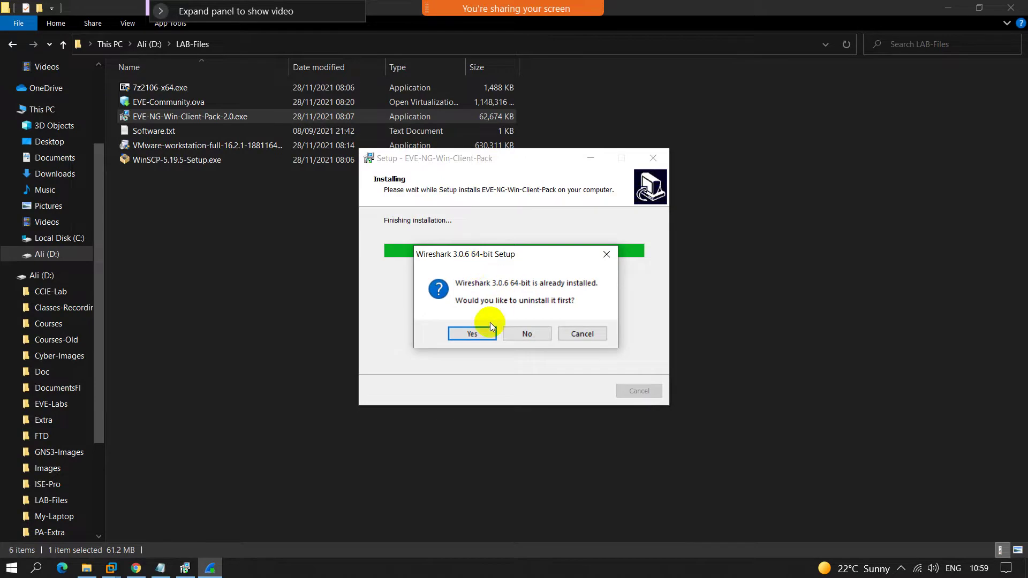
- Uninstall the existing Wireshark 3.0.6, then reinstall it with TShark in C:\Program Files\Wireshark, leaving Npcap and USBPcap unselected
left_click(473, 334)
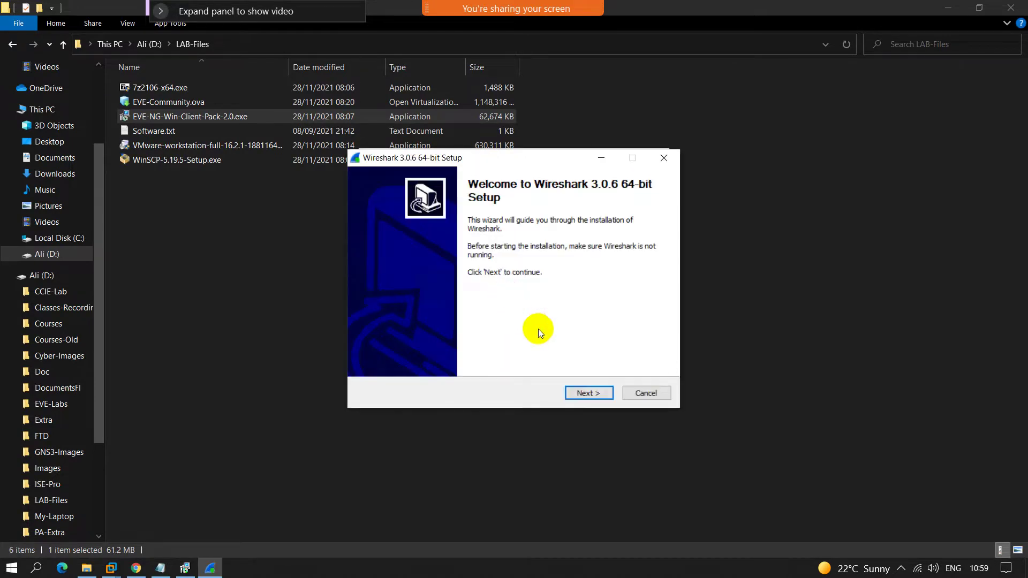
left_click(588, 393)
left_click(586, 393)
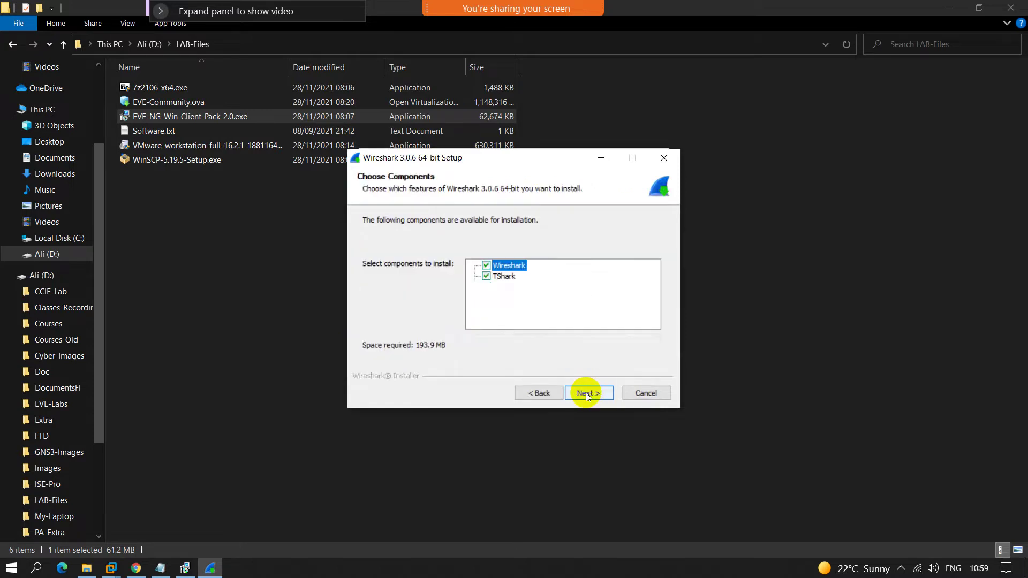
left_click(586, 394)
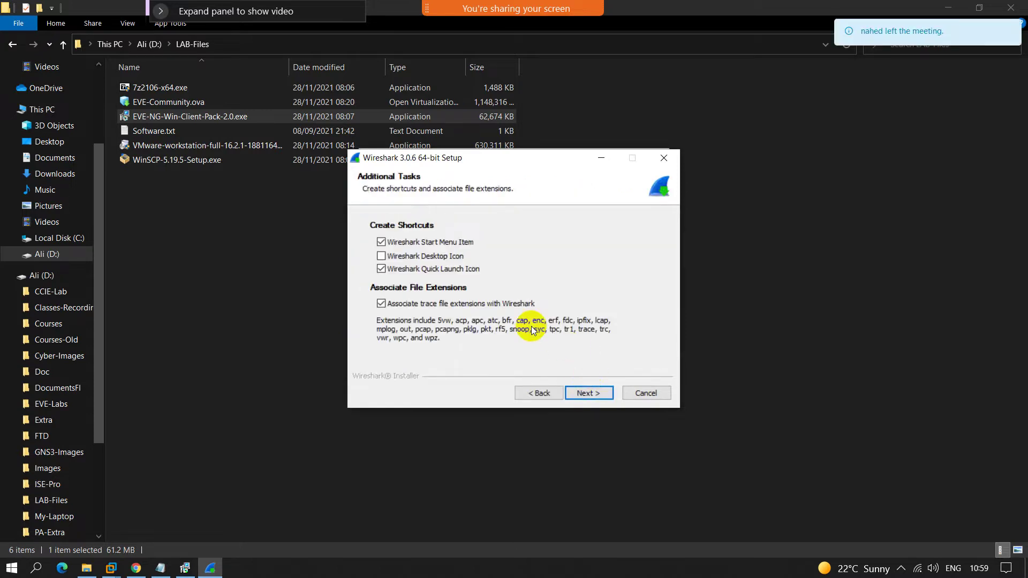
left_click(589, 398)
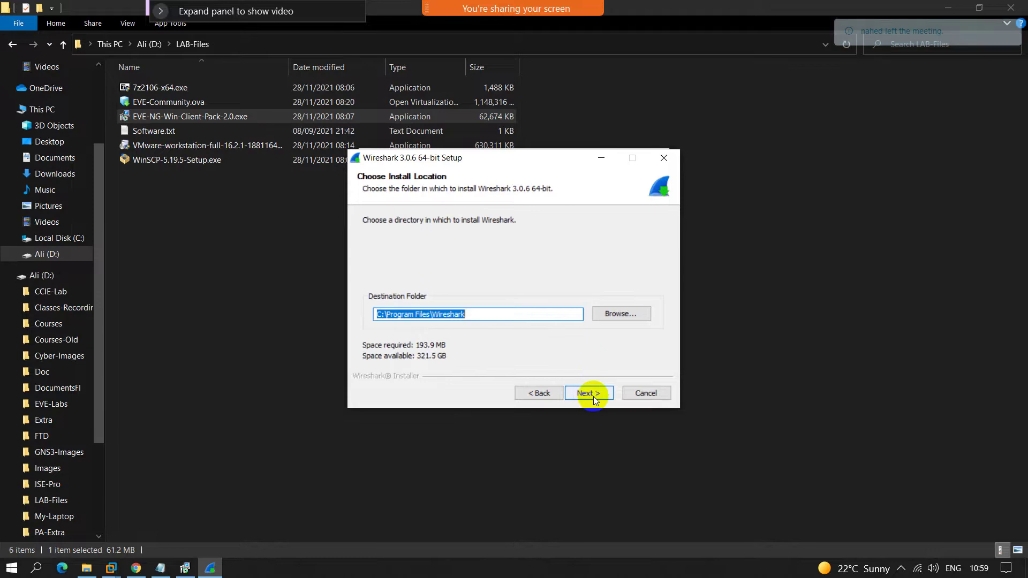
left_click(593, 396)
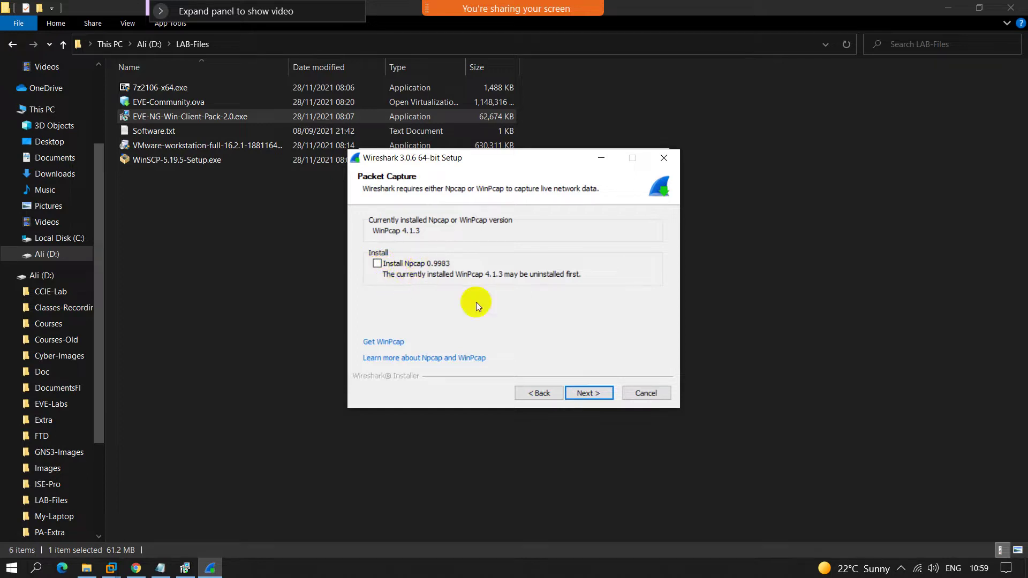
left_click(580, 391)
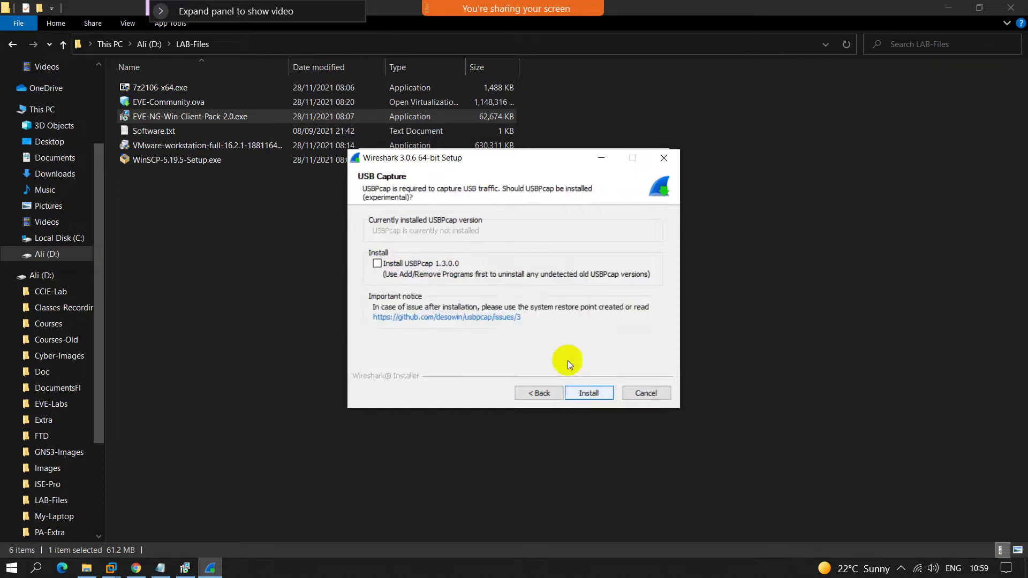
left_click(587, 394)
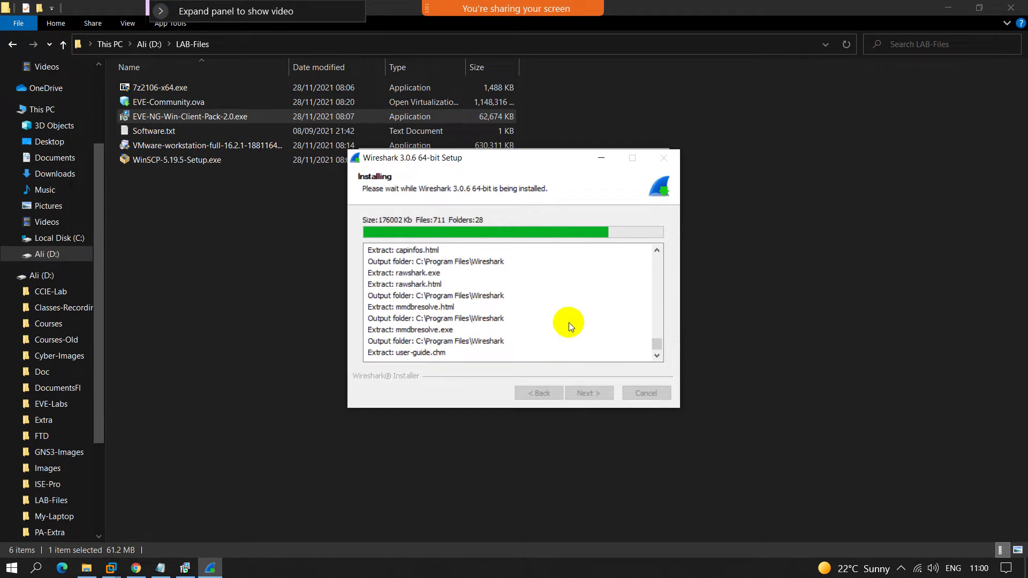
- Finish the Wireshark setup without running it or showing news, and close the EVE-NG client pack setup
left_click(589, 394)
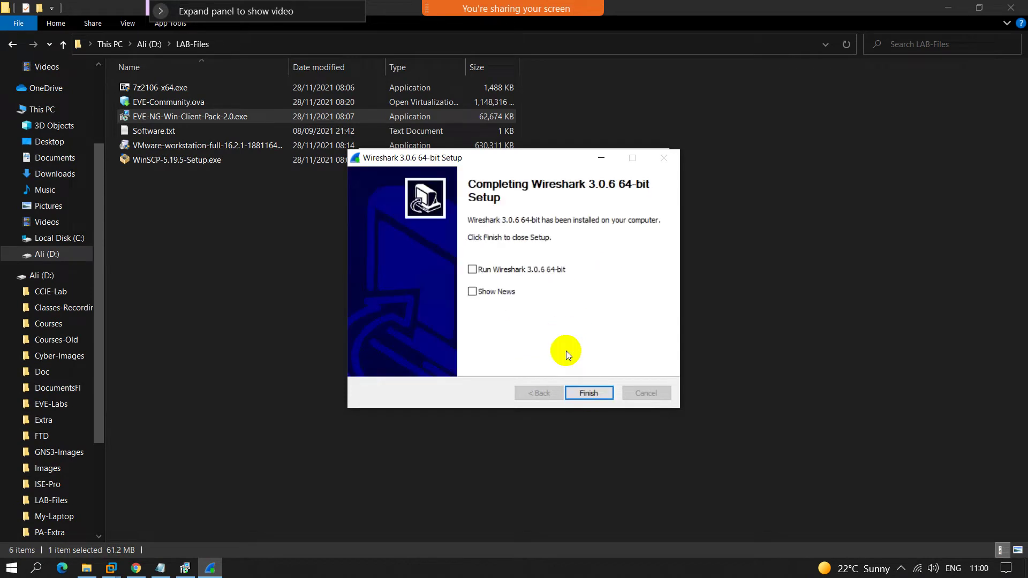
left_click(586, 391)
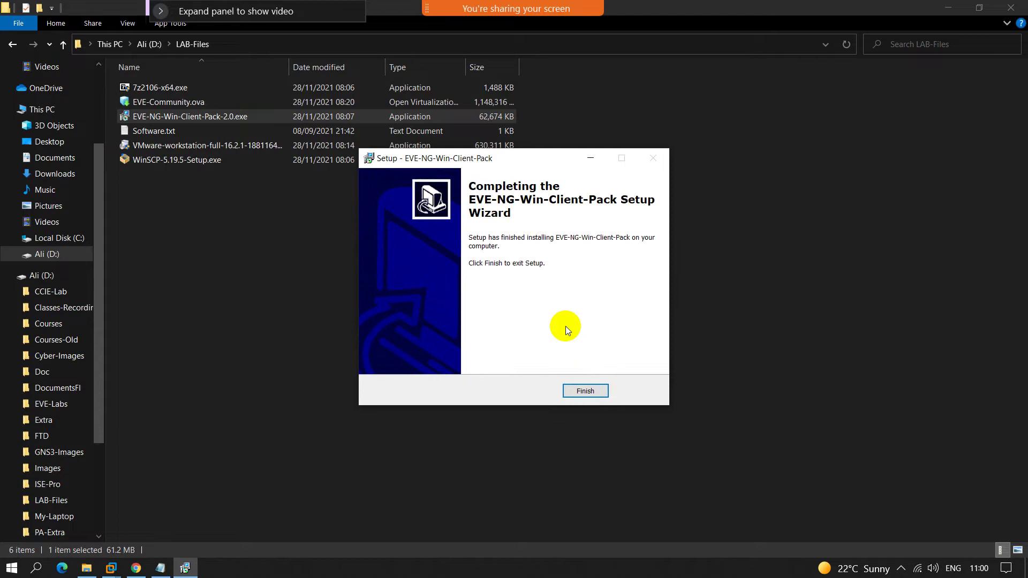
left_click(585, 392)
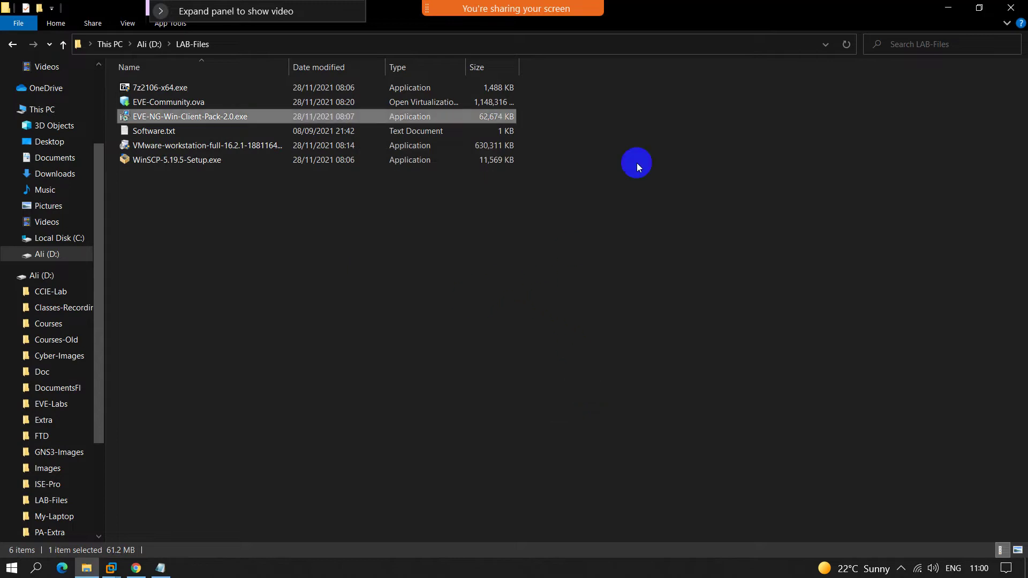
- Return to the PDF guide and review the illustrated setup pages for the client pack components and UltraVNC licence
left_click(768, 7)
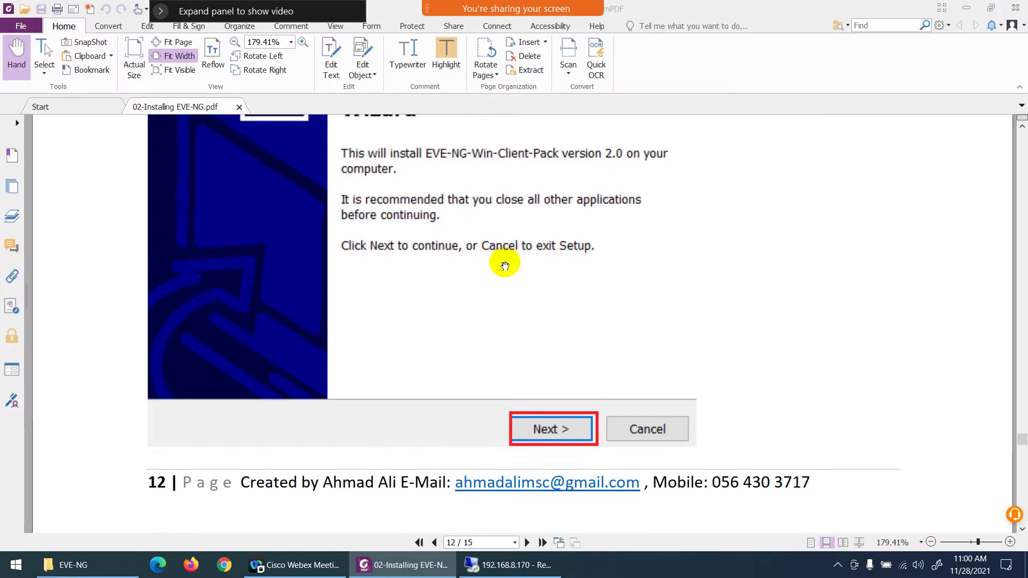
scroll(504, 266, "down", 15)
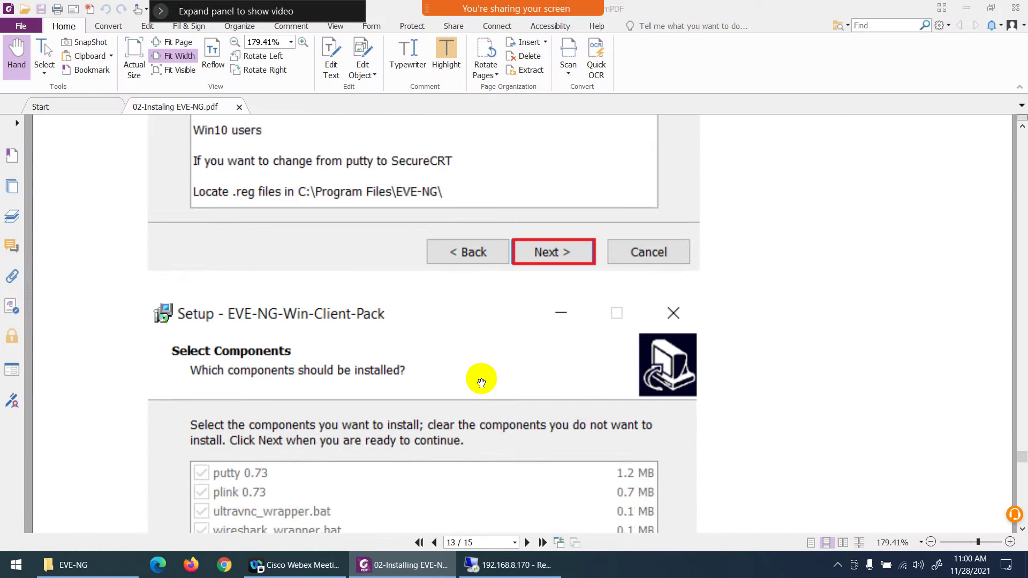
scroll(482, 382, "down", 5)
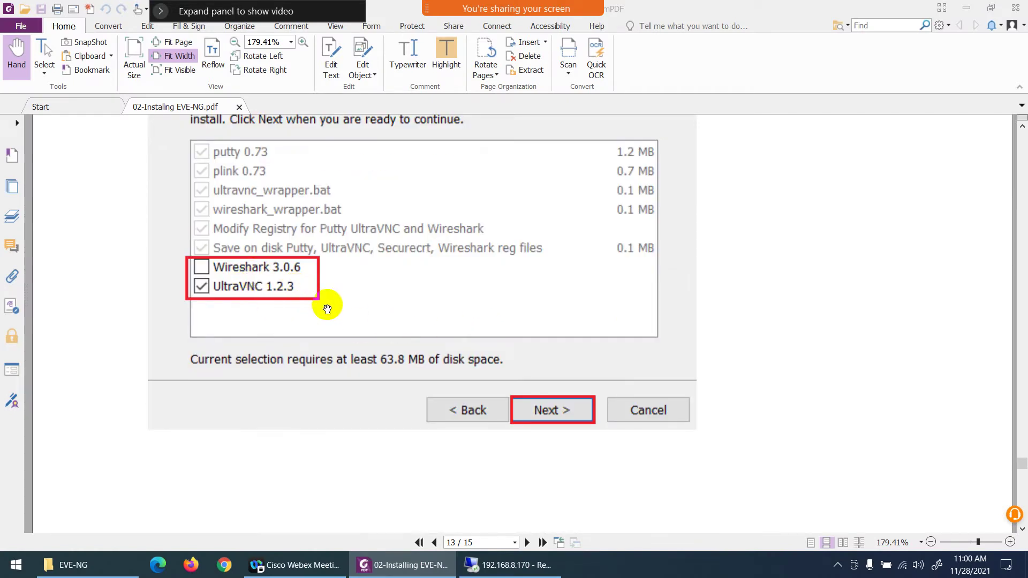
scroll(328, 306, "down", 5)
scroll(381, 324, "down", 8)
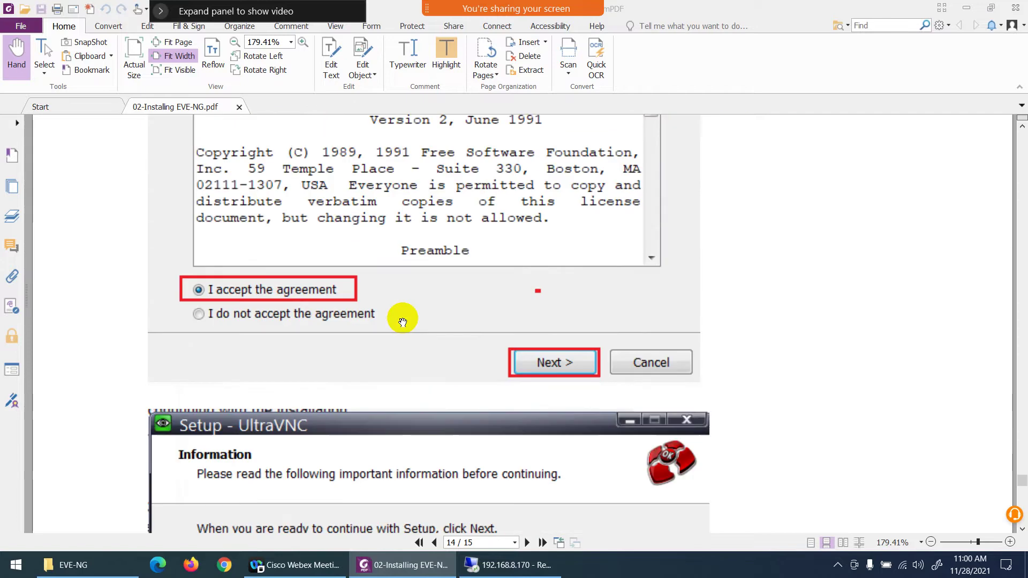
- Review the guide's remaining pages on UltraVNC information, component selection and the wrapper scripts' install folder
scroll(270, 315, "down", 3)
scroll(470, 337, "down", 10)
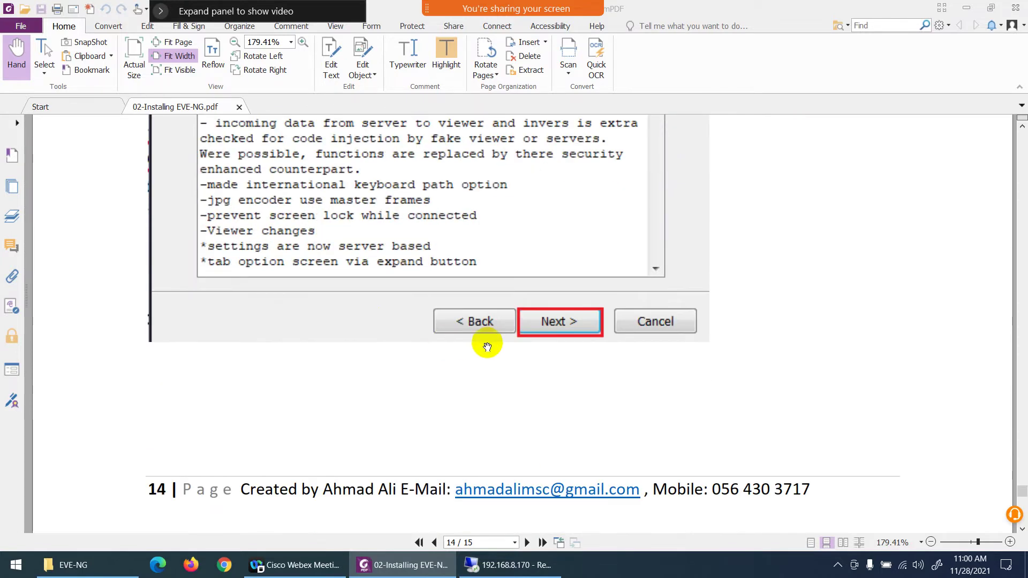
scroll(396, 337, "down", 3)
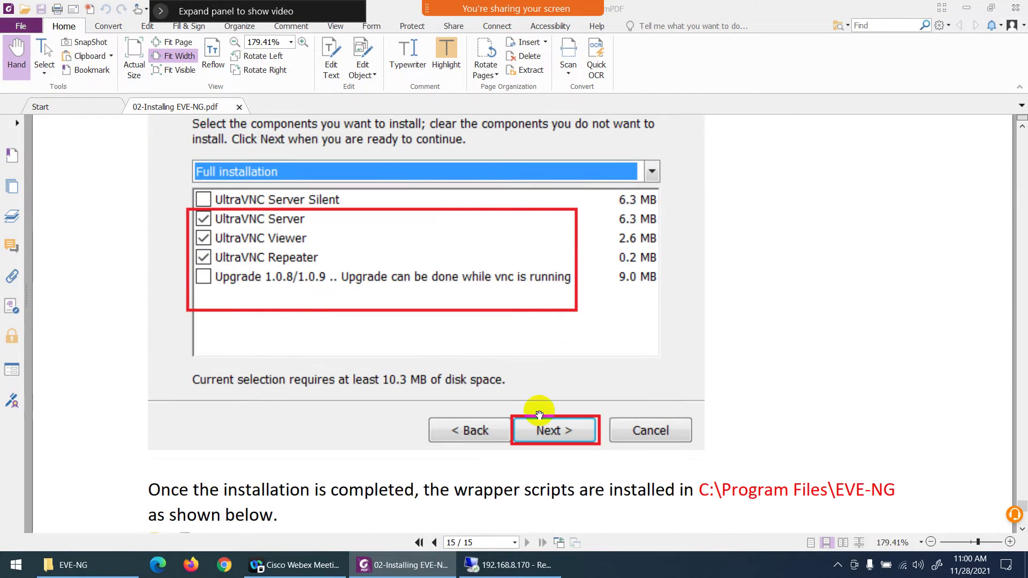
scroll(524, 374, "down", 7)
scroll(508, 373, "down", 3)
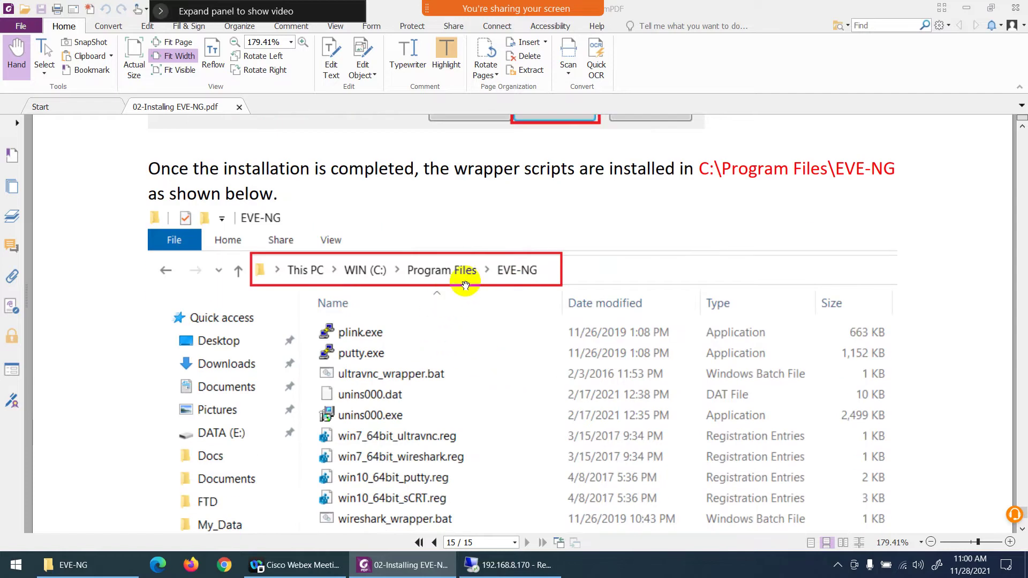
- Switch to the remote PC session and open C:\Program Files\EVE-NG from its desktop to check the installed wrapper scripts
left_click(514, 565)
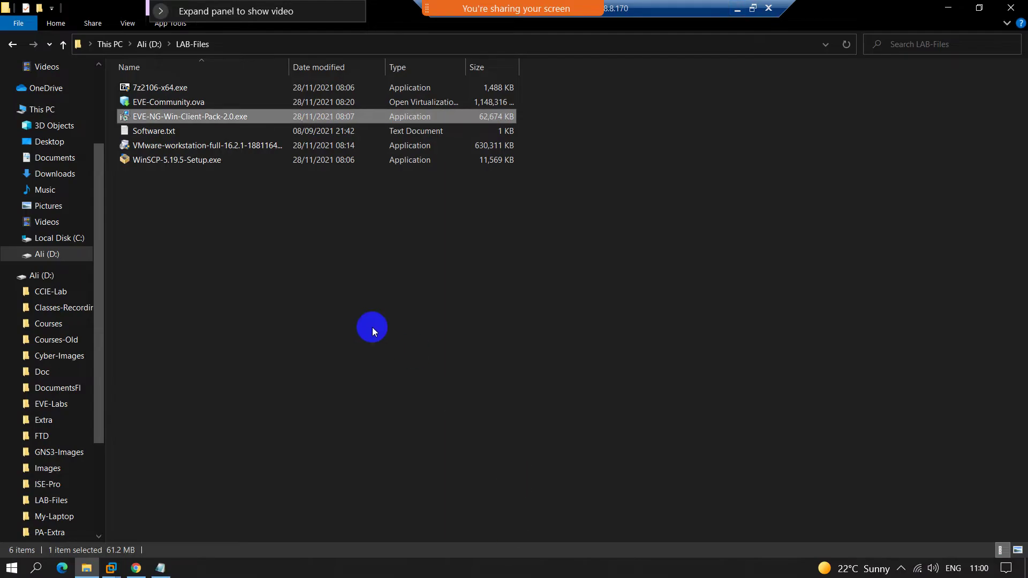
left_click(110, 566)
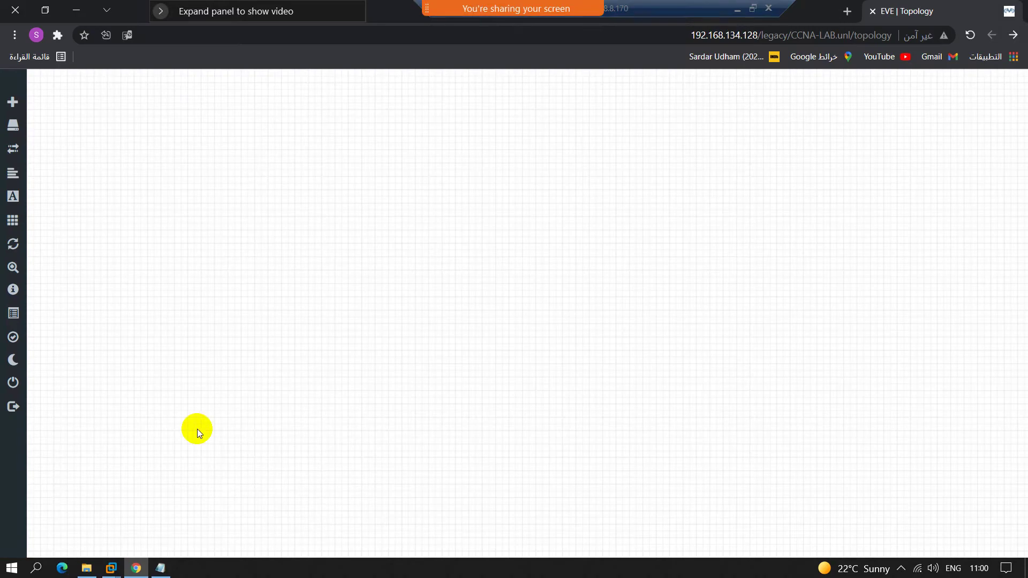
key("super+d")
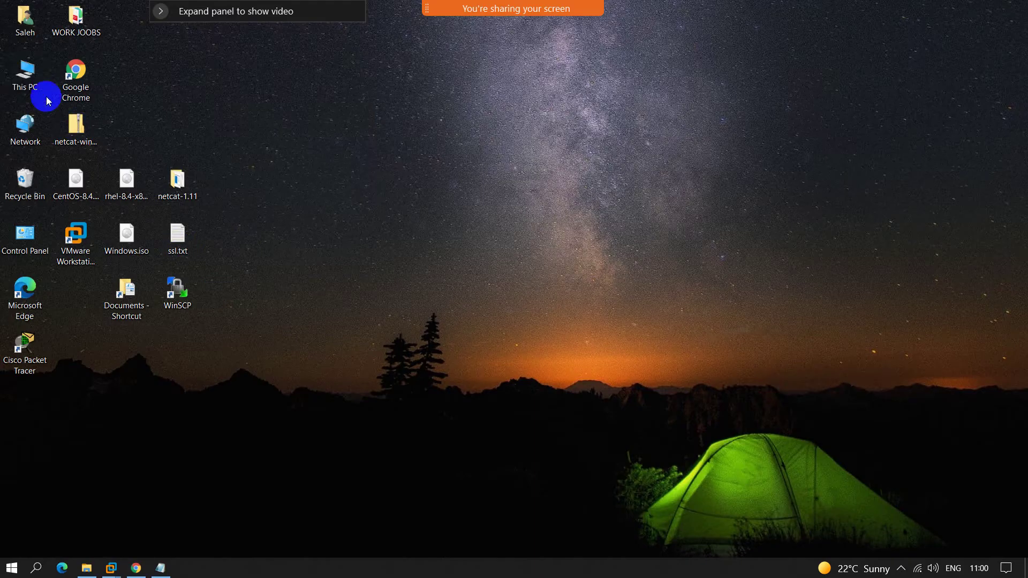
double_click(26, 78)
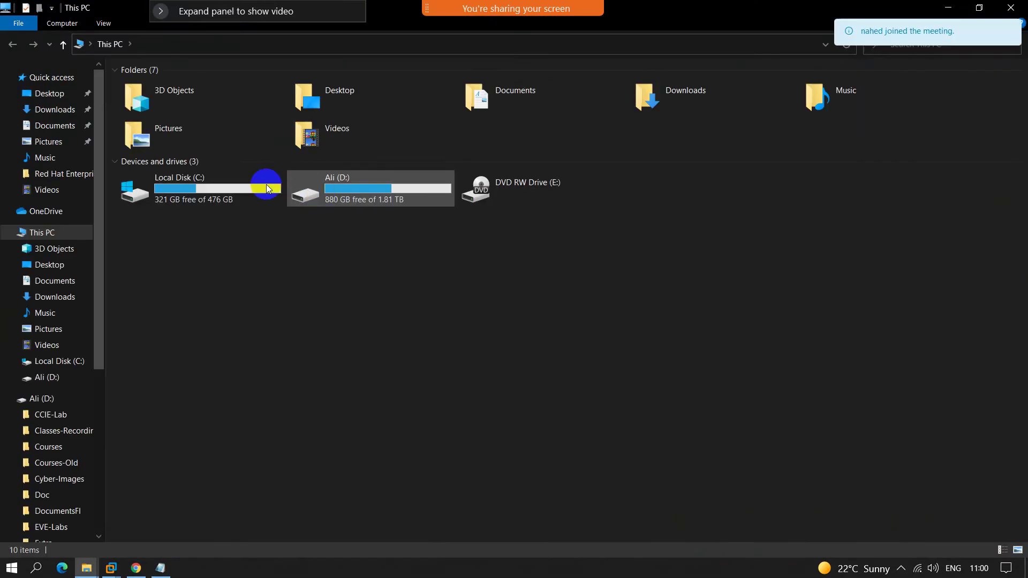
left_click(198, 189)
double_click(197, 189)
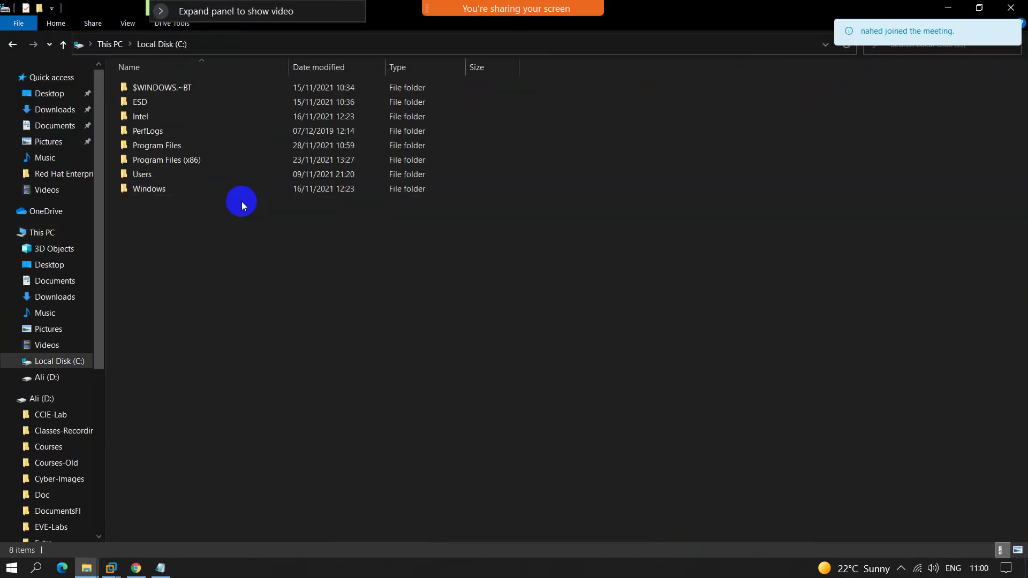
double_click(179, 147)
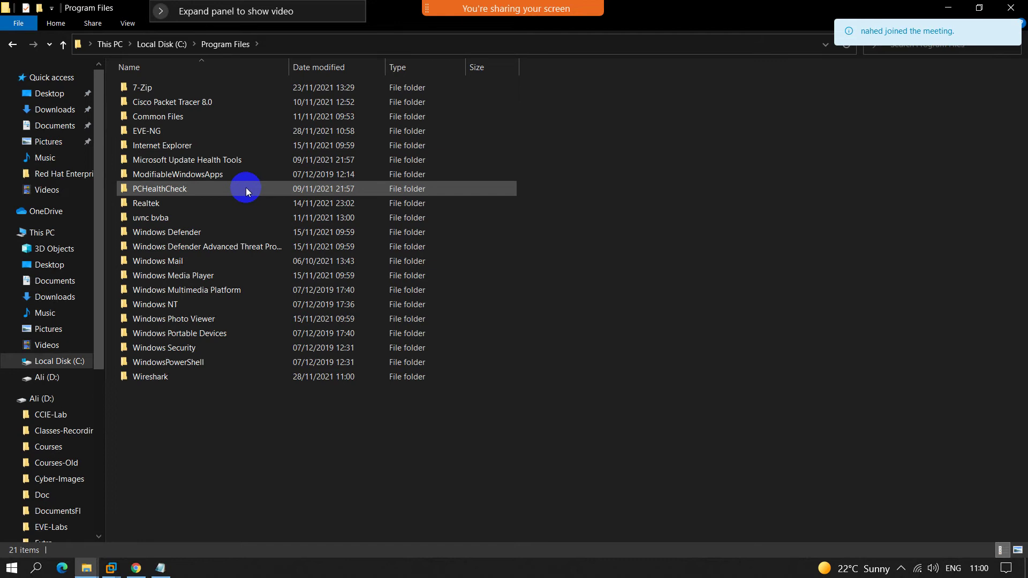
double_click(144, 130)
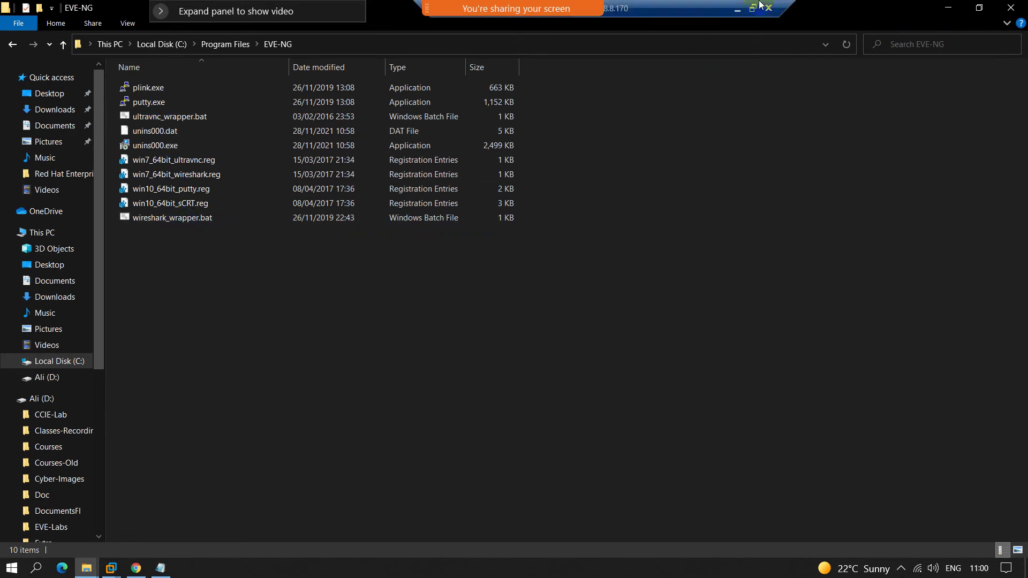
- Return to the PDF guide and compare its illustrated EVE-NG folder listing on the last page
left_click(740, 20)
scroll(440, 307, "down", 1)
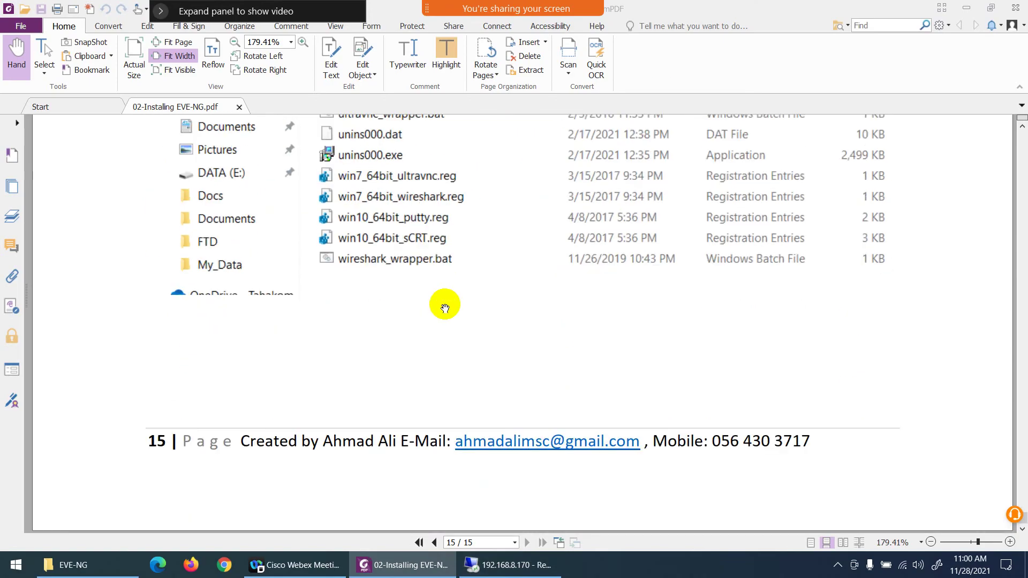
scroll(445, 308, "up", 5)
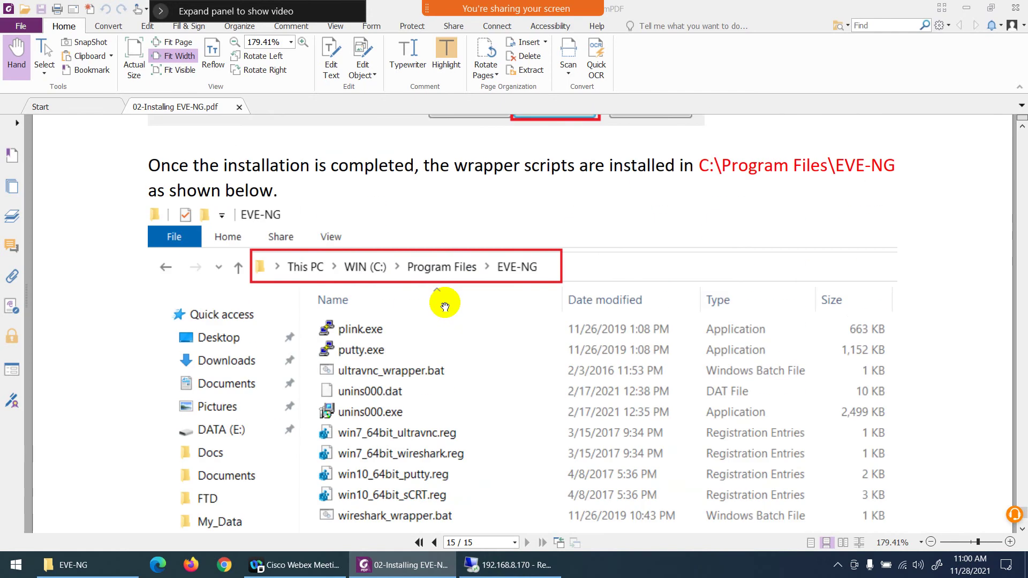